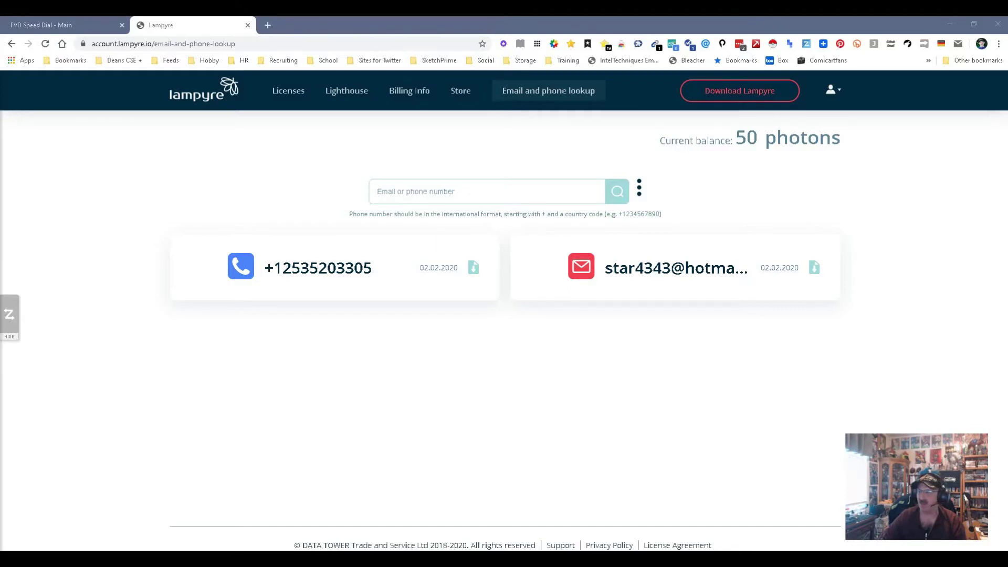
- Expand the Hotmail address lookup card to show its full results
left_click(676, 268)
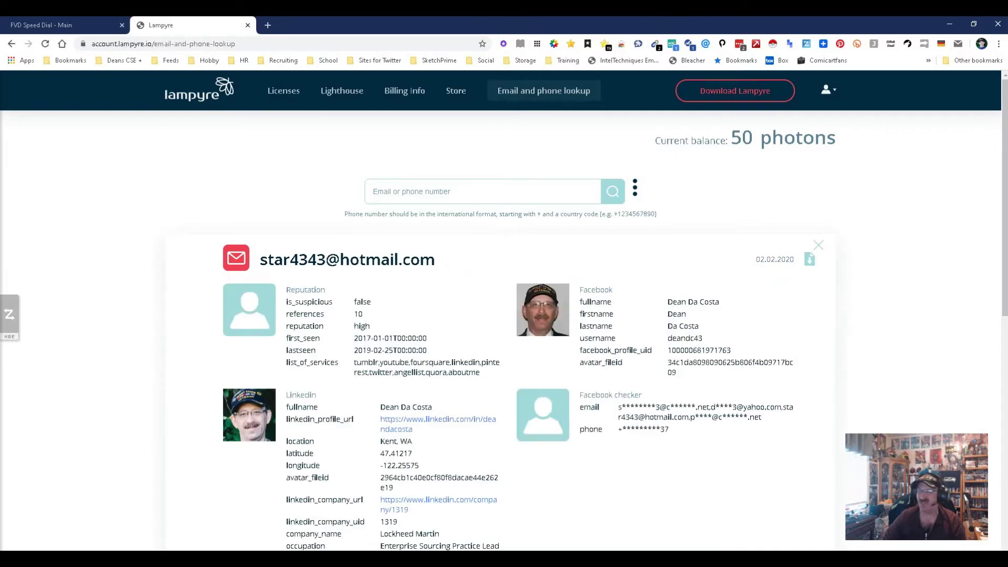
- Scroll through the Hotmail result's Reputation, Facebook, LinkedIn, Other services and Skype sections
scroll(504, 315, "down", 3)
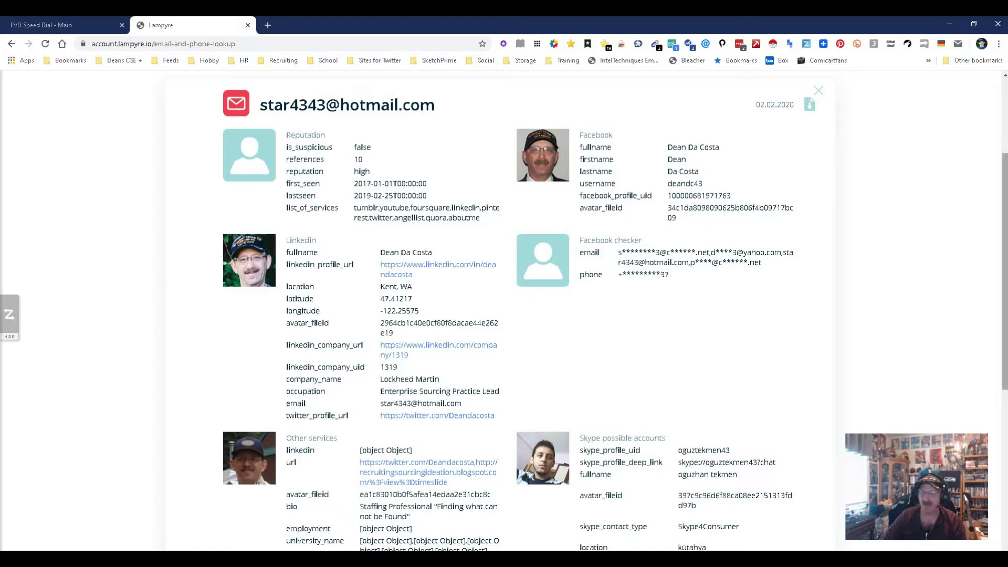
scroll(504, 310, "down", 5)
scroll(504, 309, "up", 1)
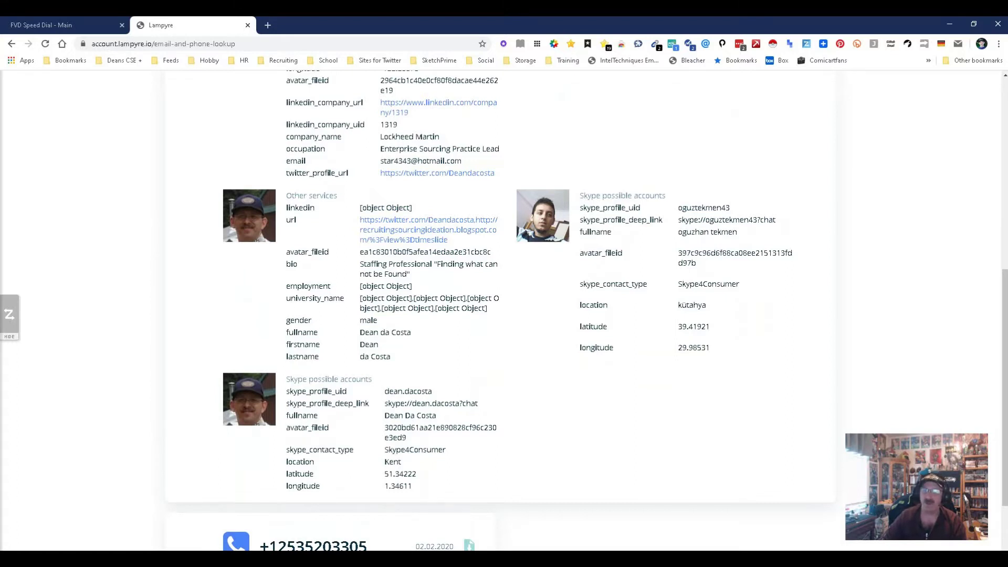
scroll(503, 310, "up", 3)
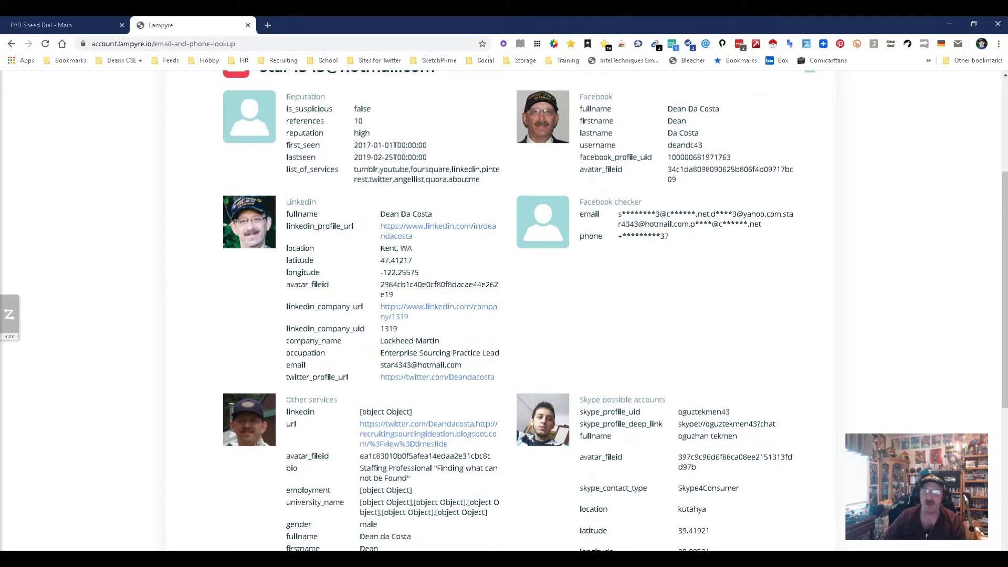
scroll(504, 309, "up", 2)
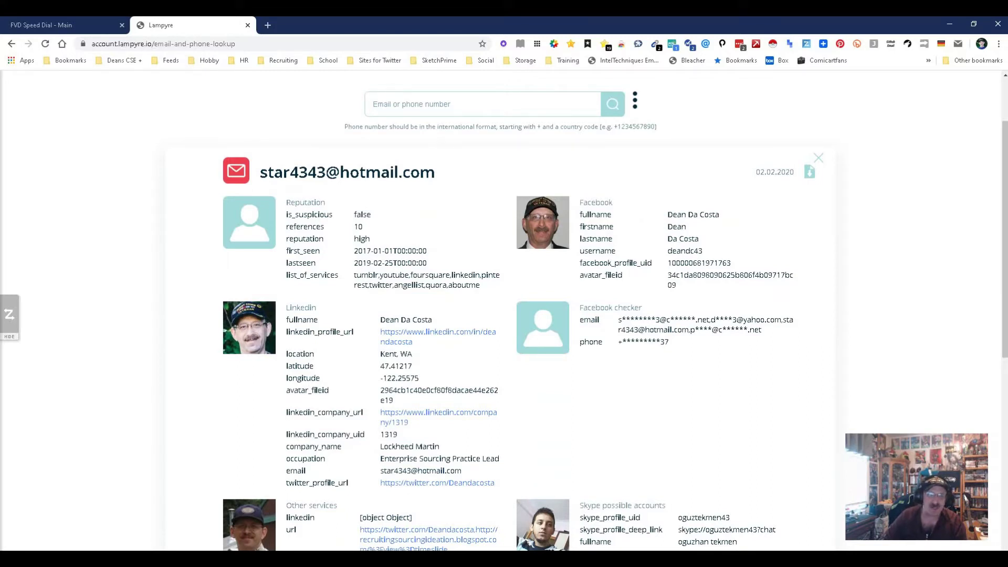
scroll(504, 310, "down", 6)
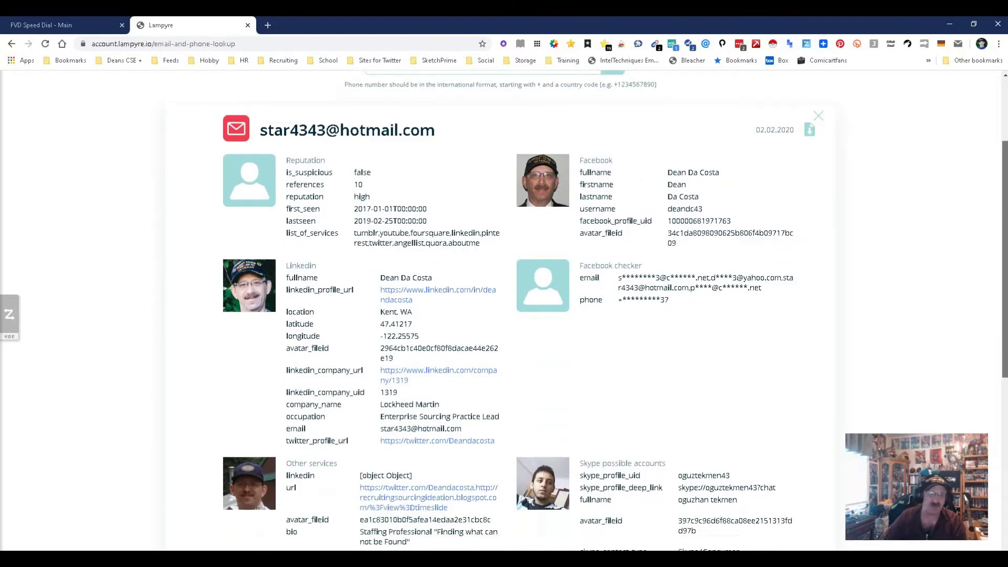
scroll(503, 309, "up", 6)
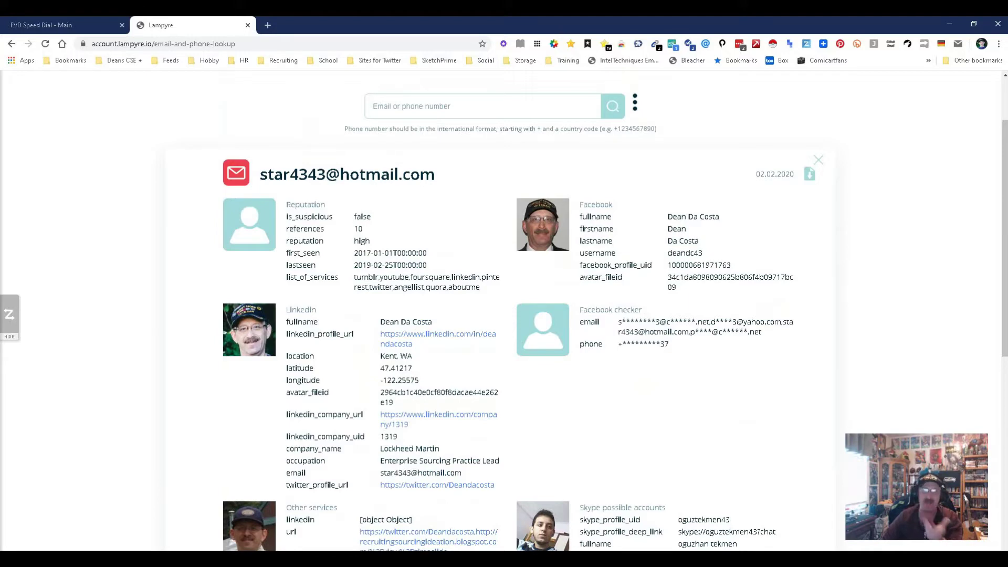
scroll(503, 310, "down", 7)
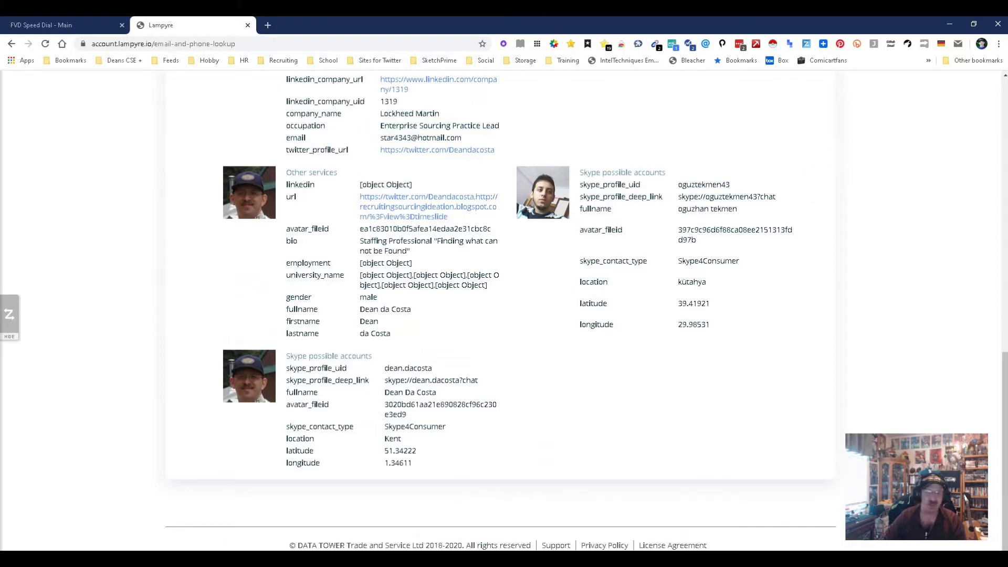
scroll(504, 310, "up", 15)
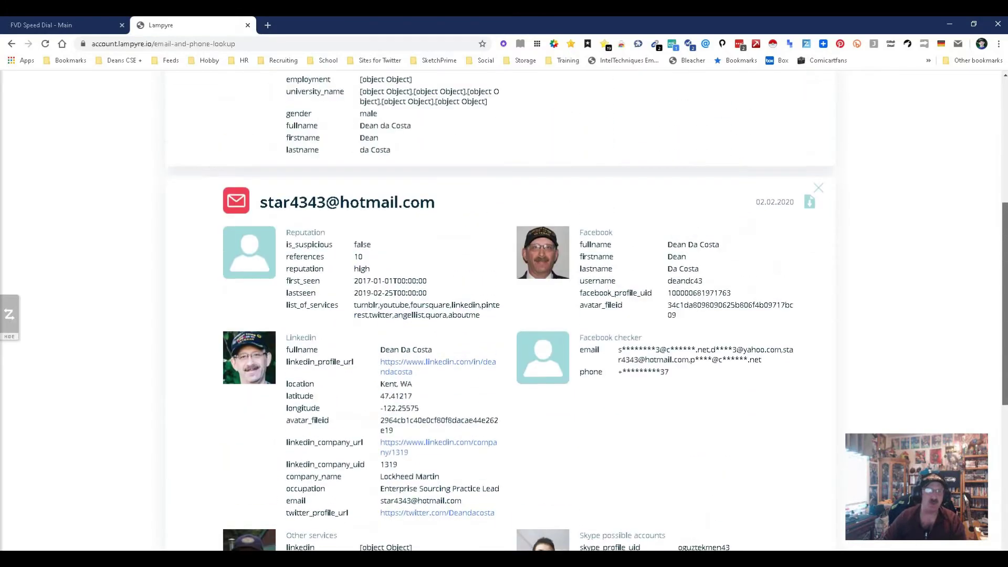
scroll(504, 309, "down", 1)
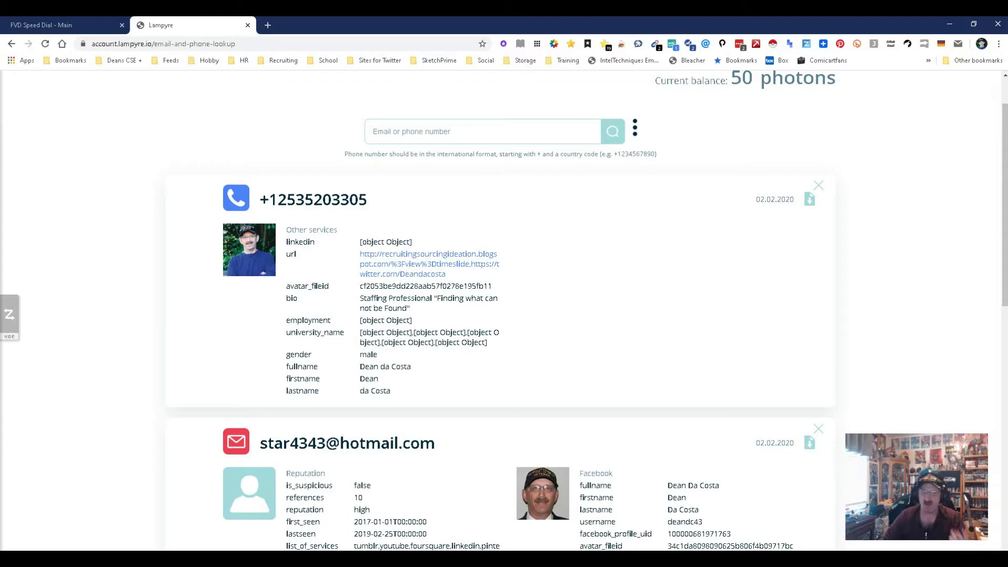
scroll(503, 310, "down", 7)
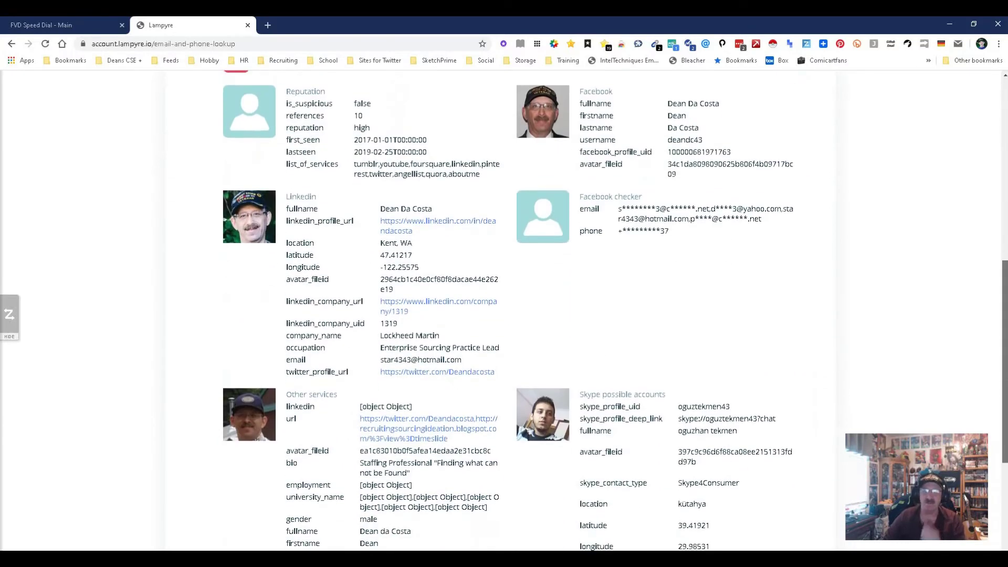
scroll(504, 310, "up", 3)
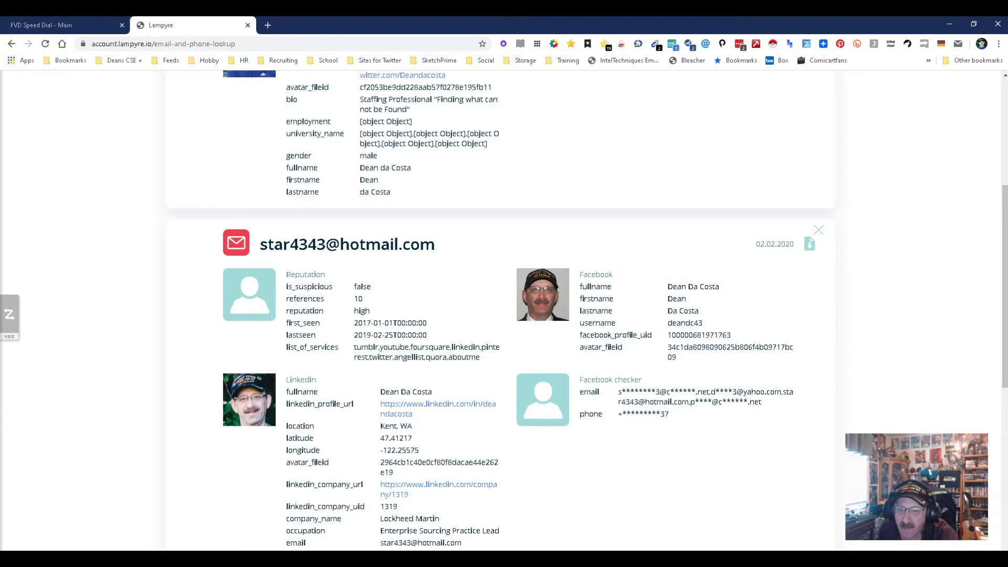
left_click_drag(732, 392, 714, 391)
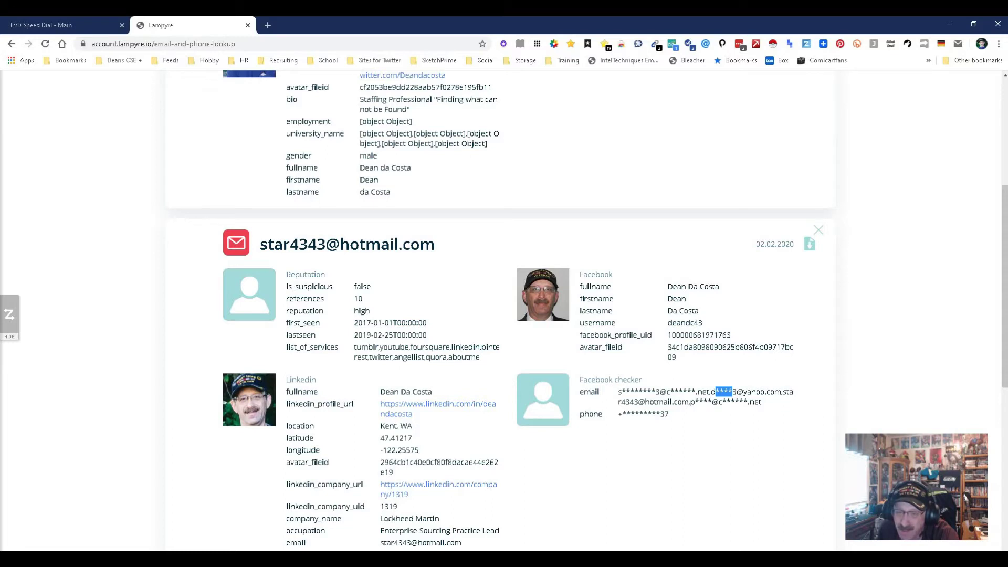
- Highlight parts of the masked emails and masked phone number in the Facebook checker entry
left_click_drag(696, 391, 622, 392)
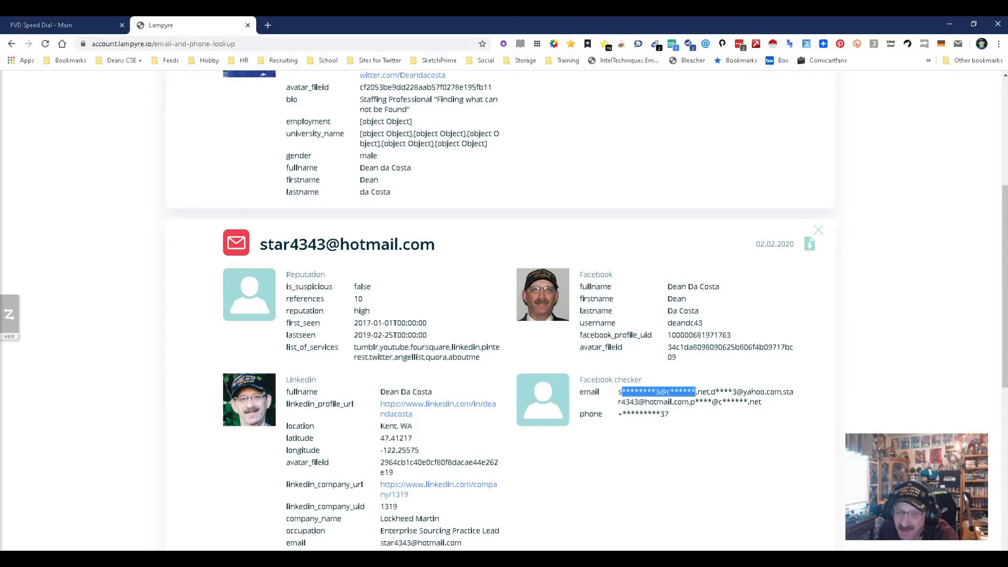
left_click_drag(669, 414, 618, 414)
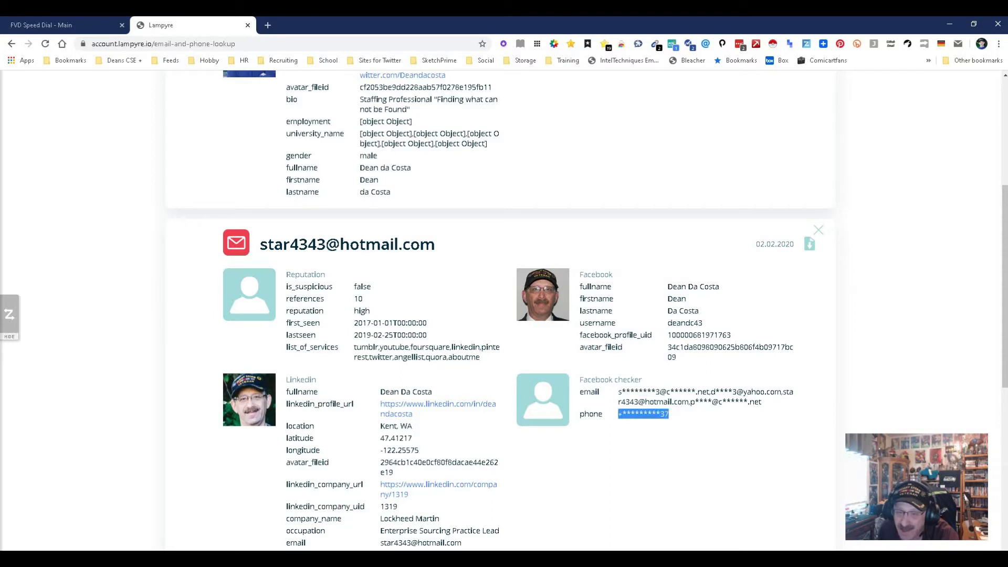
left_click_drag(761, 401, 690, 401)
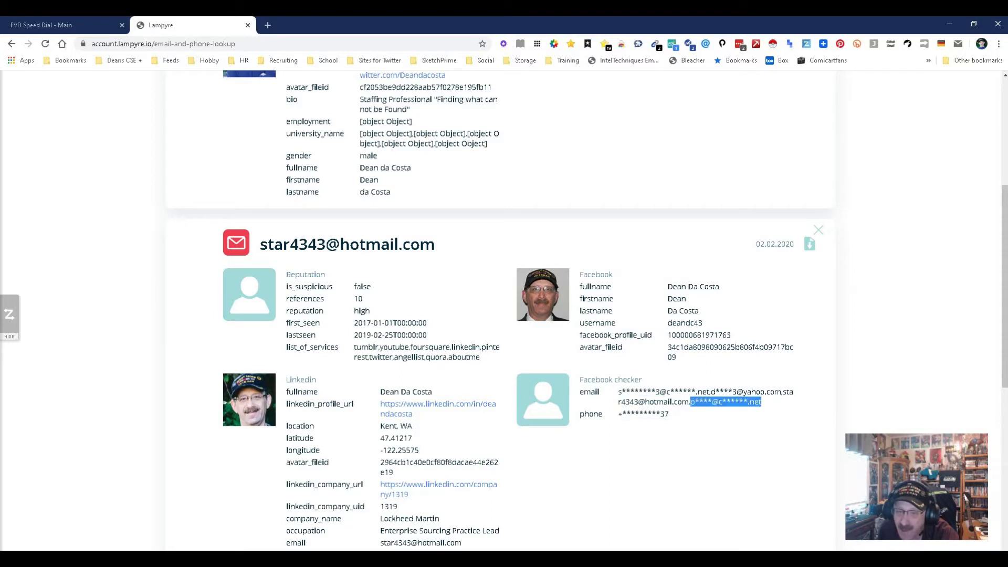
left_click(689, 402)
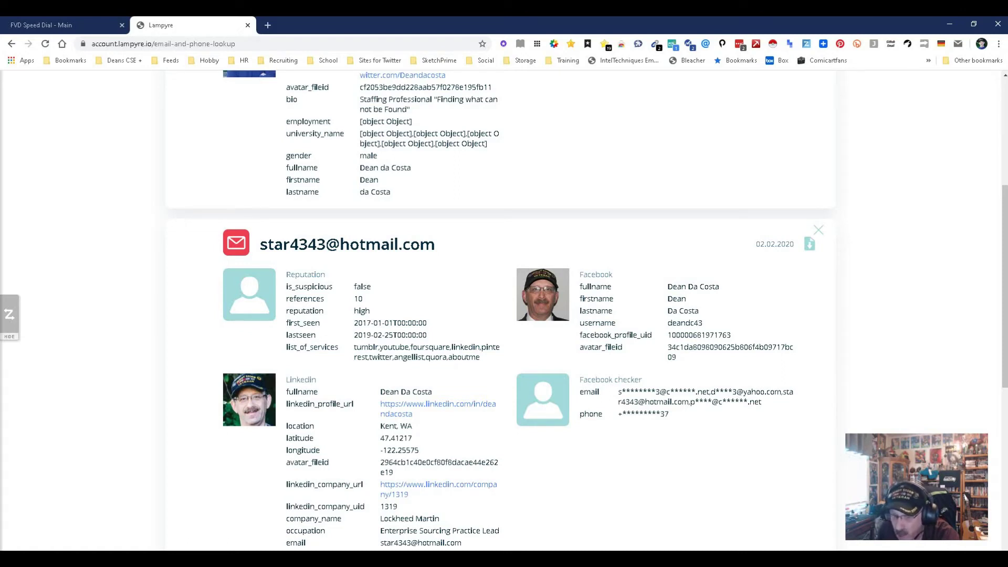
left_click_drag(690, 402, 712, 401)
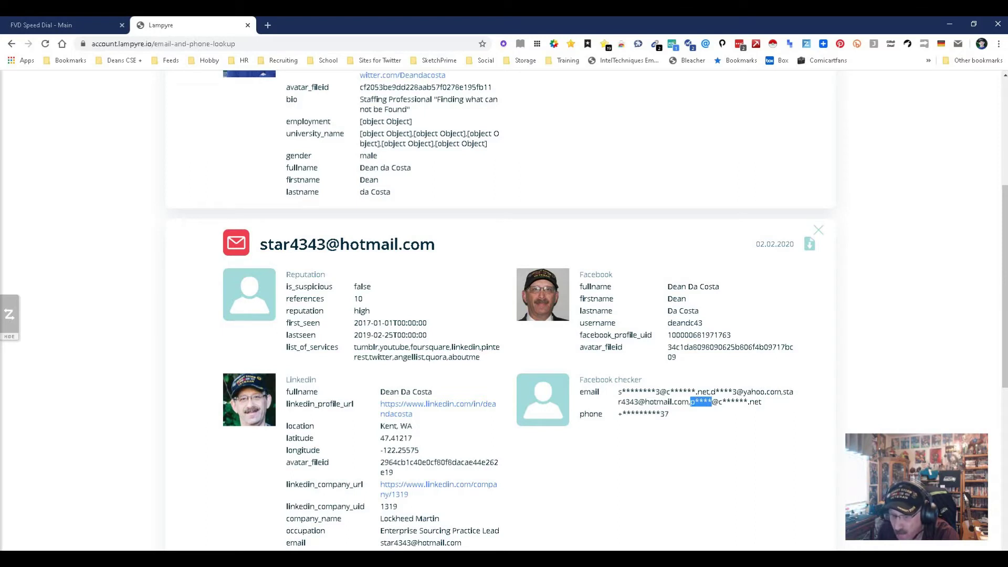
left_click(701, 401)
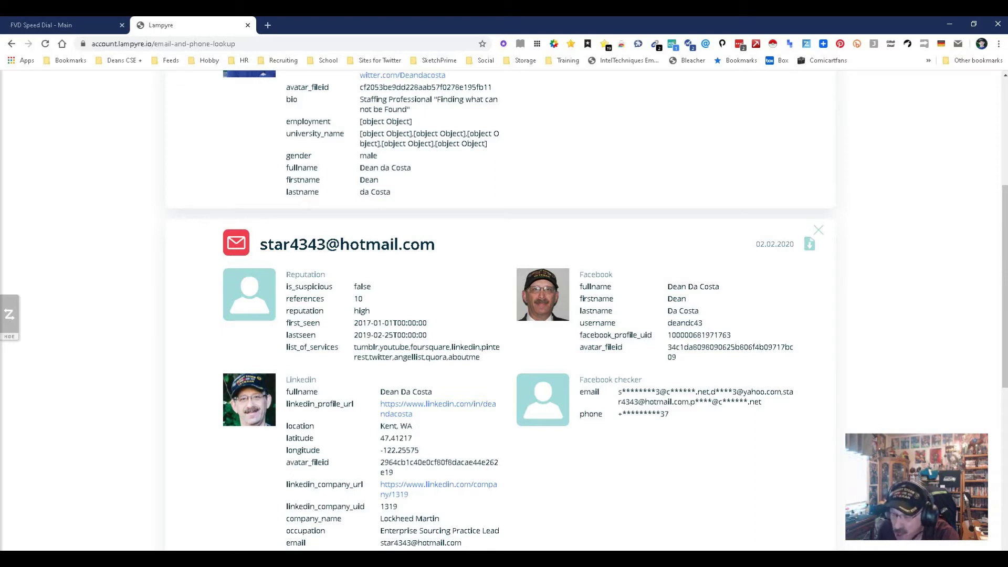
- Select the start of the first masked email in the Facebook checker block
left_click_drag(579, 379, 669, 414)
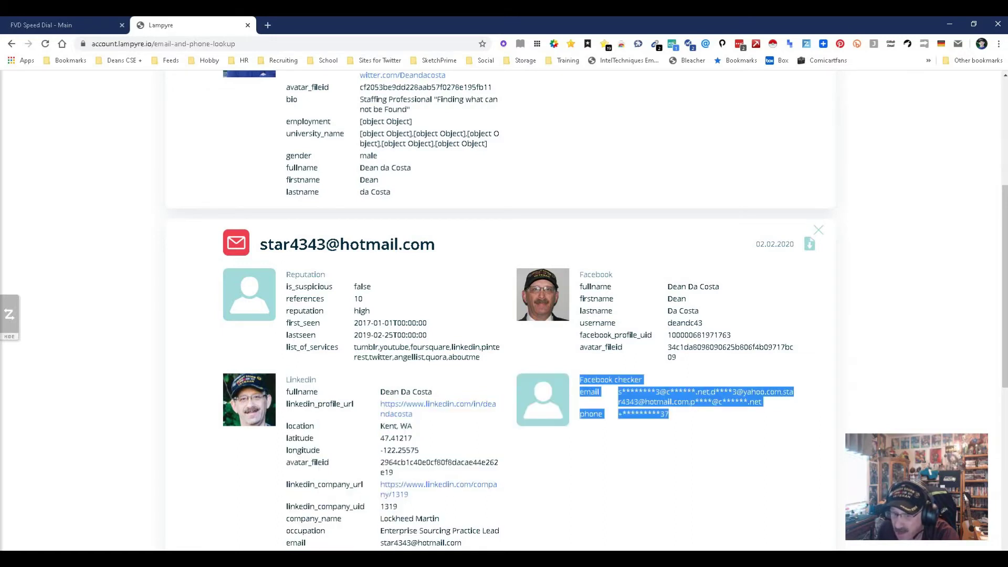
left_click(669, 415)
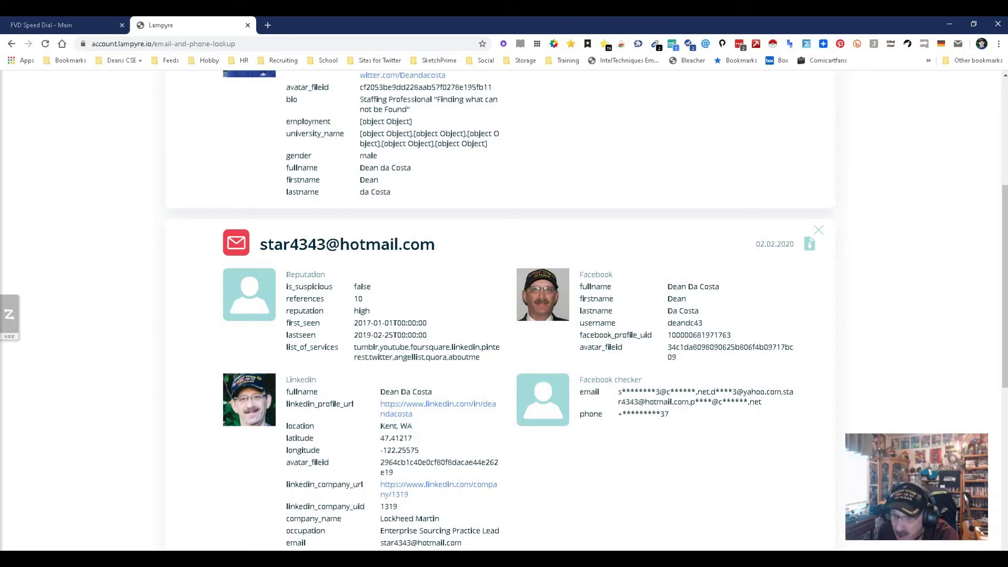
left_click_drag(707, 391, 618, 391)
- Search Google for the selected masked email, trimmed of extra asterisks and ending in .net
right_click(644, 390)
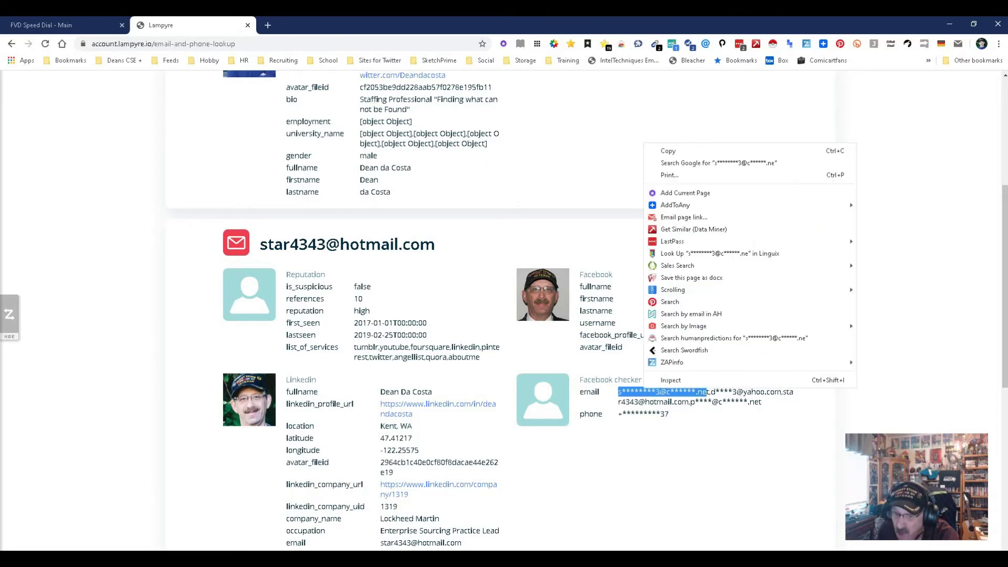
left_click(698, 163)
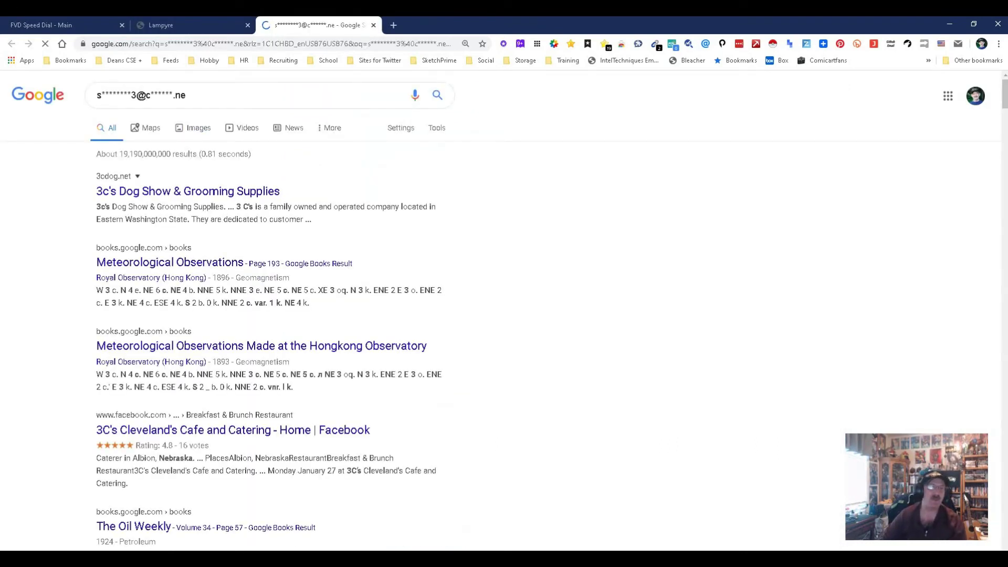
left_click(131, 95)
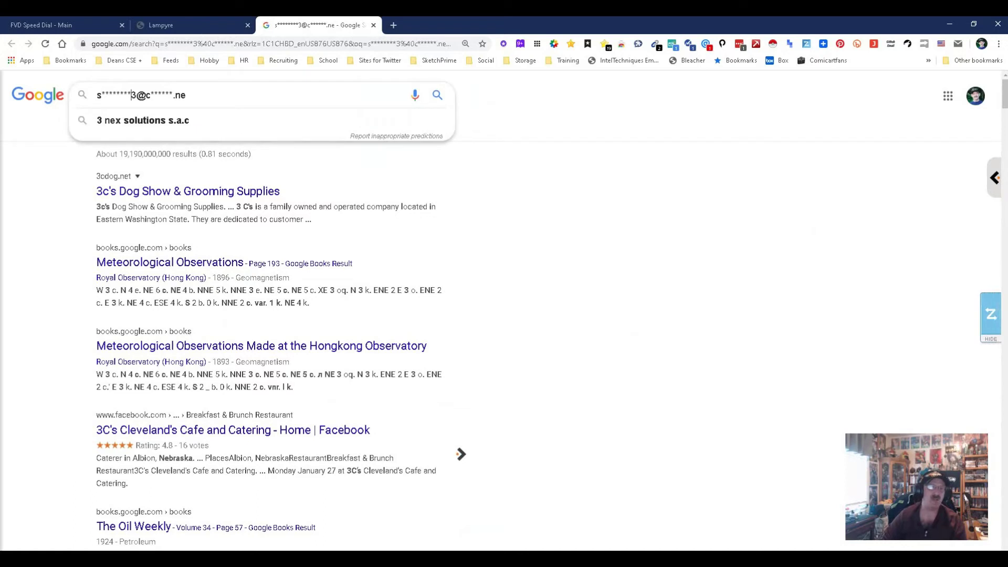
key("BackSpace")
key("BackSpace")
key("BackSpace")
key("BackSpace")
key("BackSpace")
key("BackSpace")
key("BackSpace")
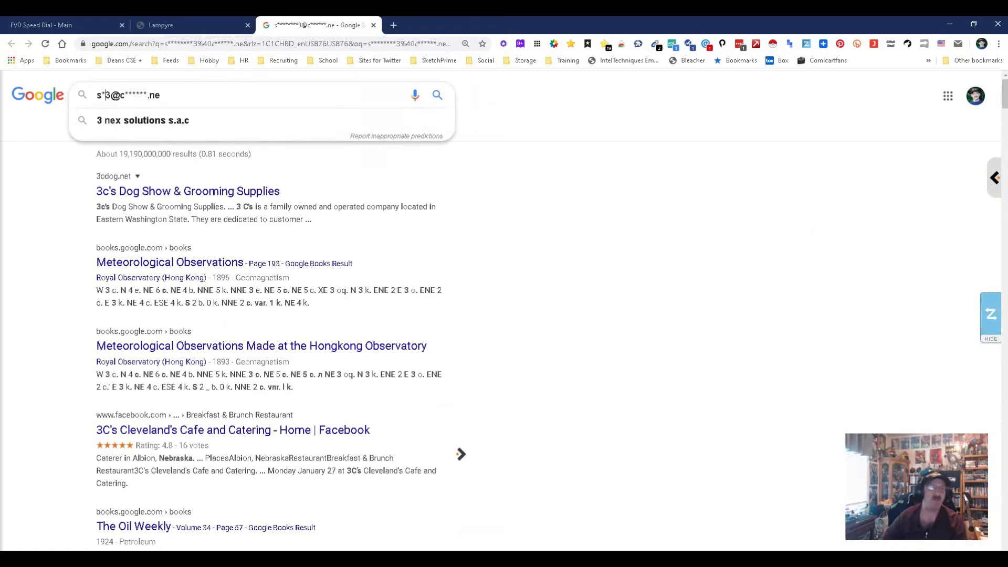
left_click_drag(147, 95, 161, 95)
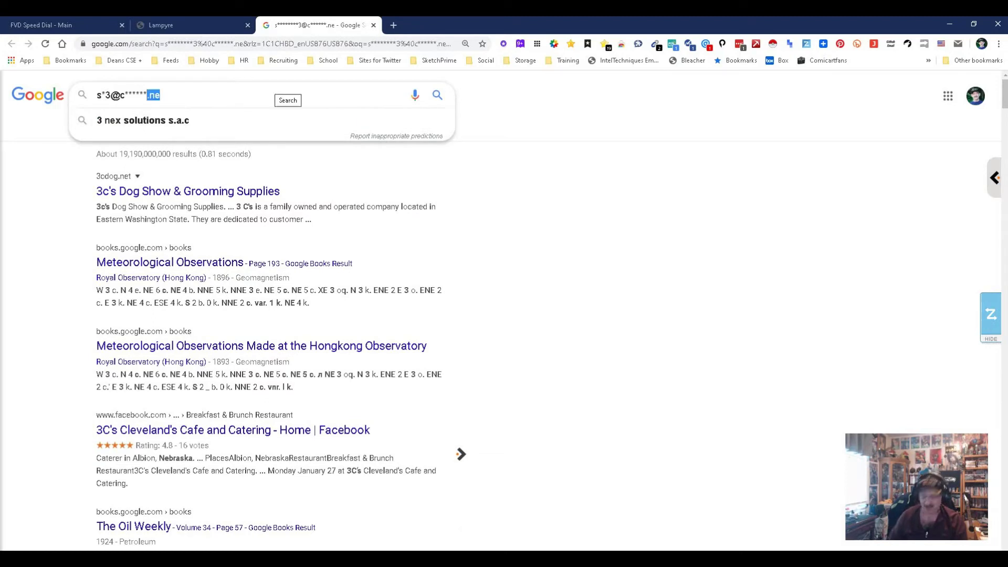
left_click(278, 95)
key("BackSpace")
key("BackSpace")
key("BackSpace")
key("BackSpace")
key("BackSpace")
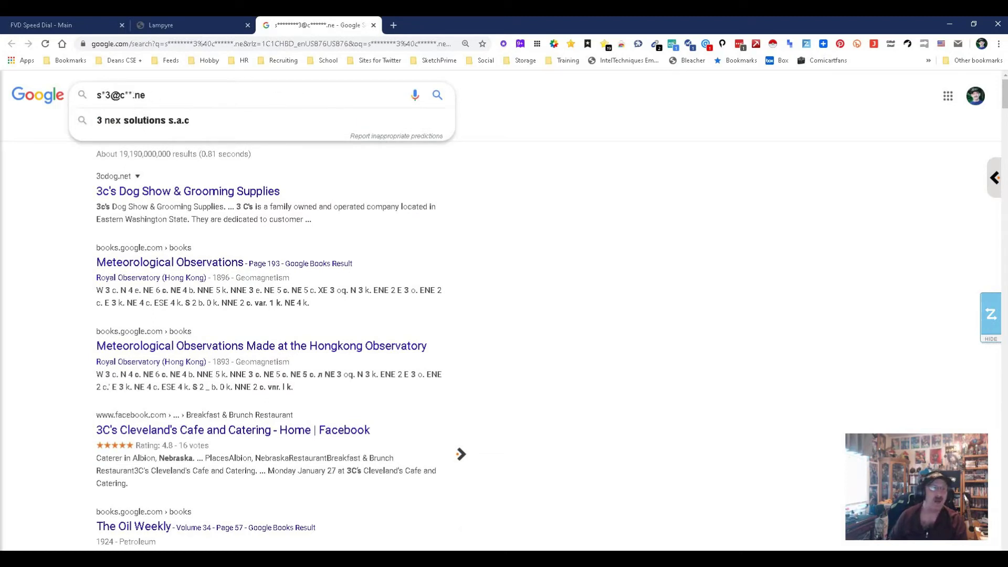
key("End")
type("t")
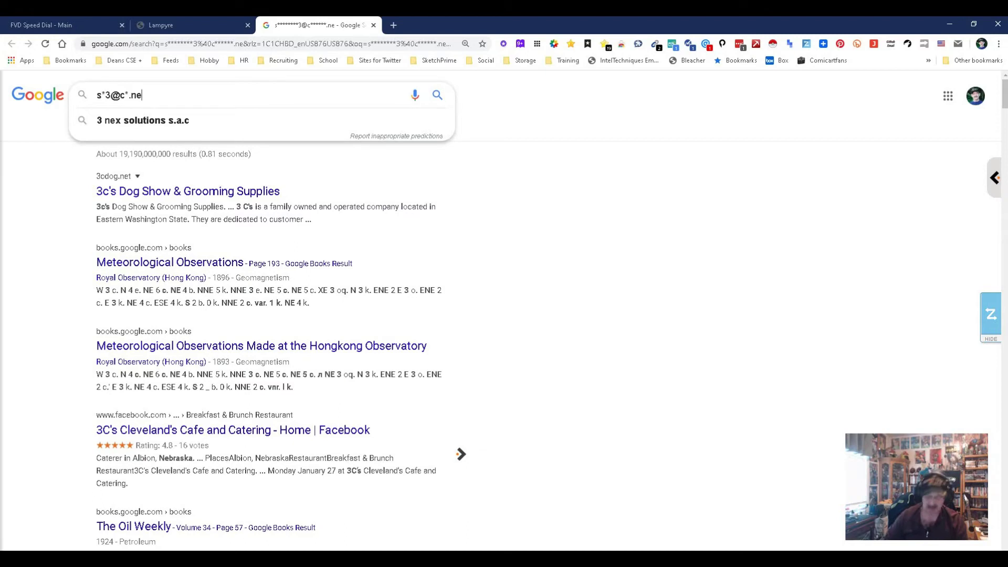
key("Escape")
key("Return")
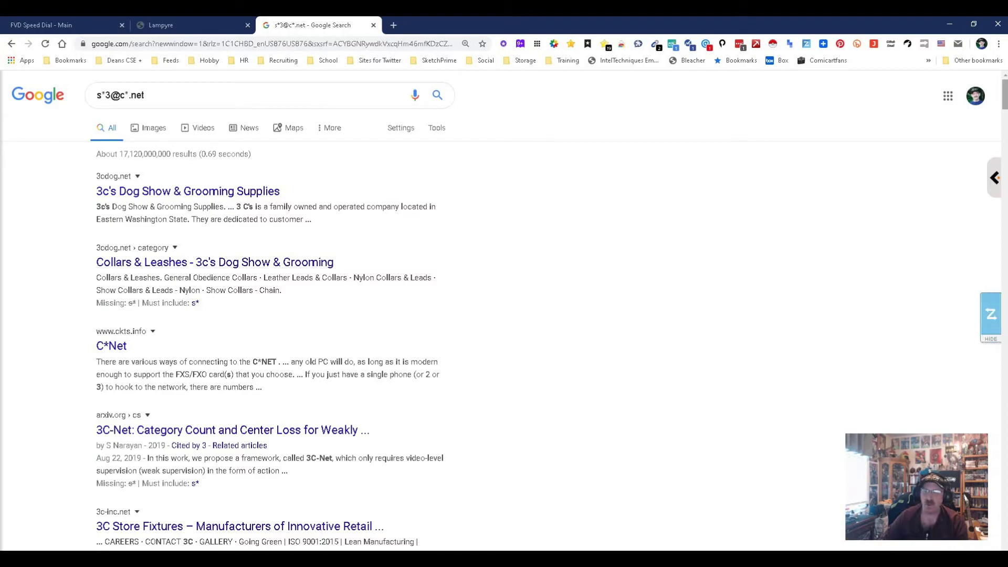
- Add the word 'email' to the wildcard address query and rerun the search
scroll(504, 315, "down", 20)
scroll(504, 315, "up", 20)
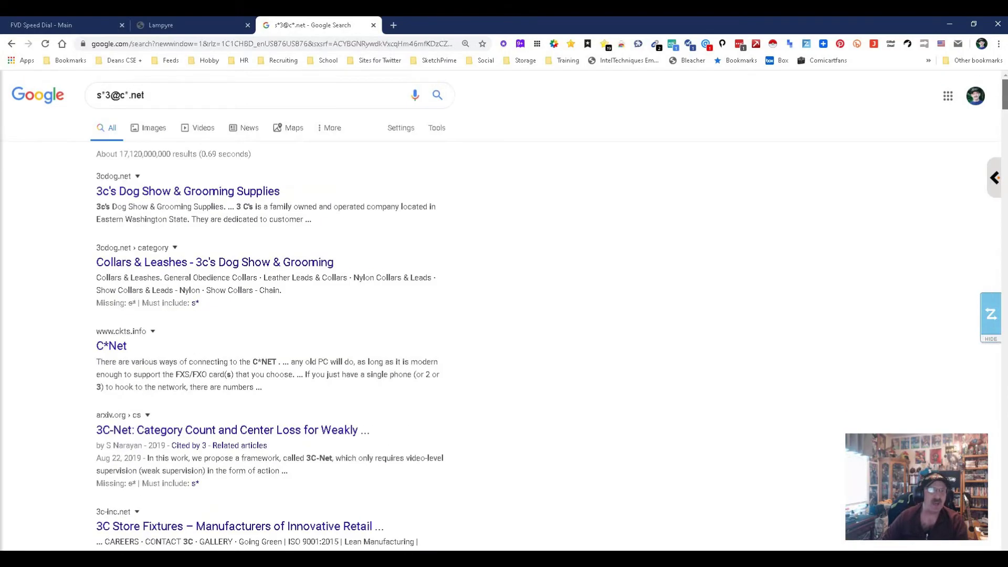
left_click(147, 95)
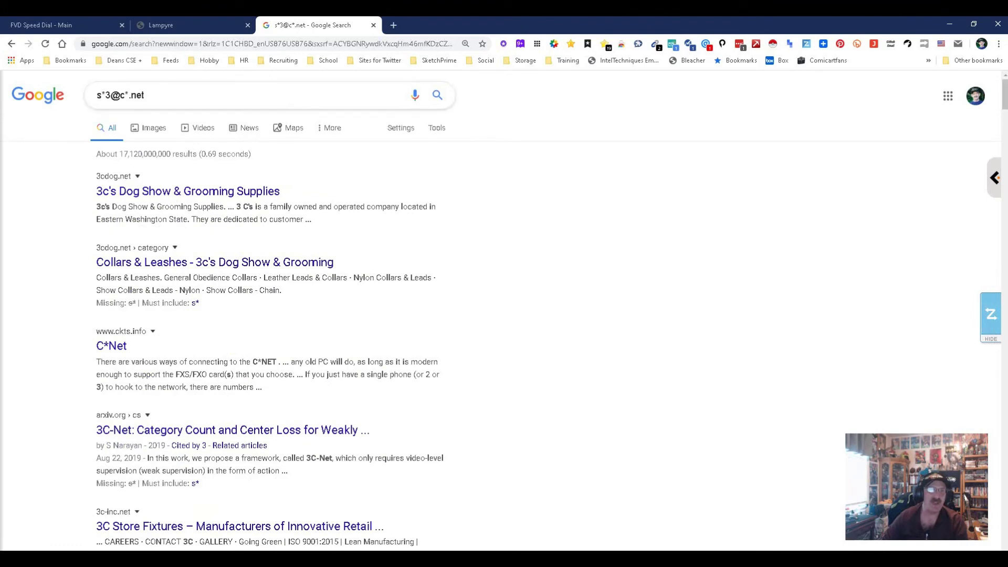
type("email")
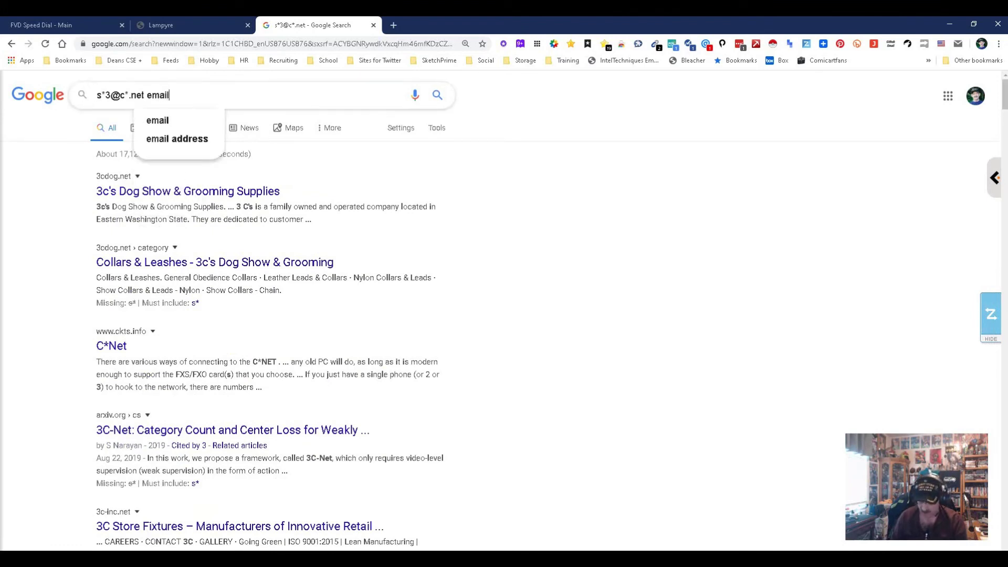
key("Return")
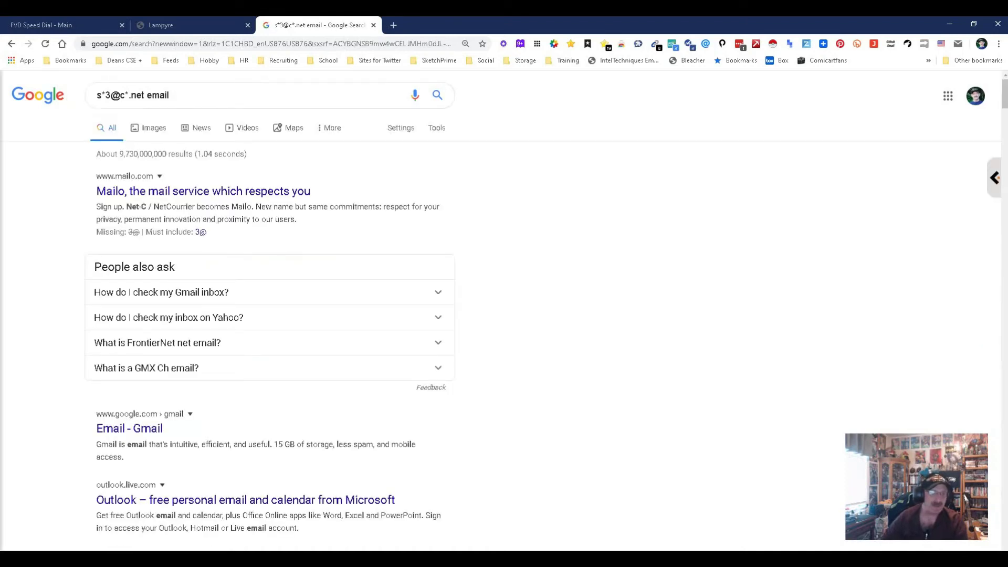
- Review the refined results, then close the Google tab to return to Lampyre
scroll(503, 315, "down", 10)
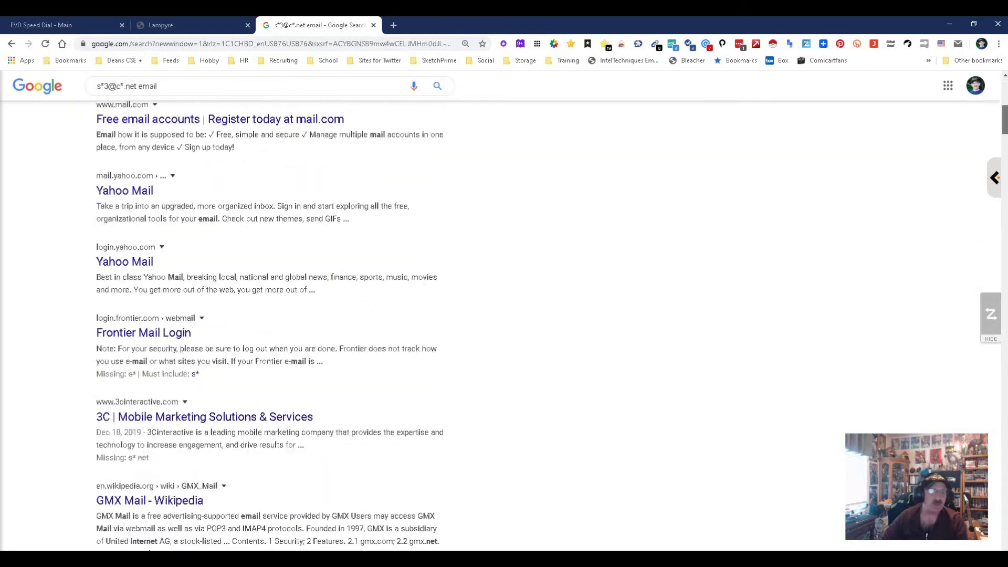
scroll(504, 315, "down", 15)
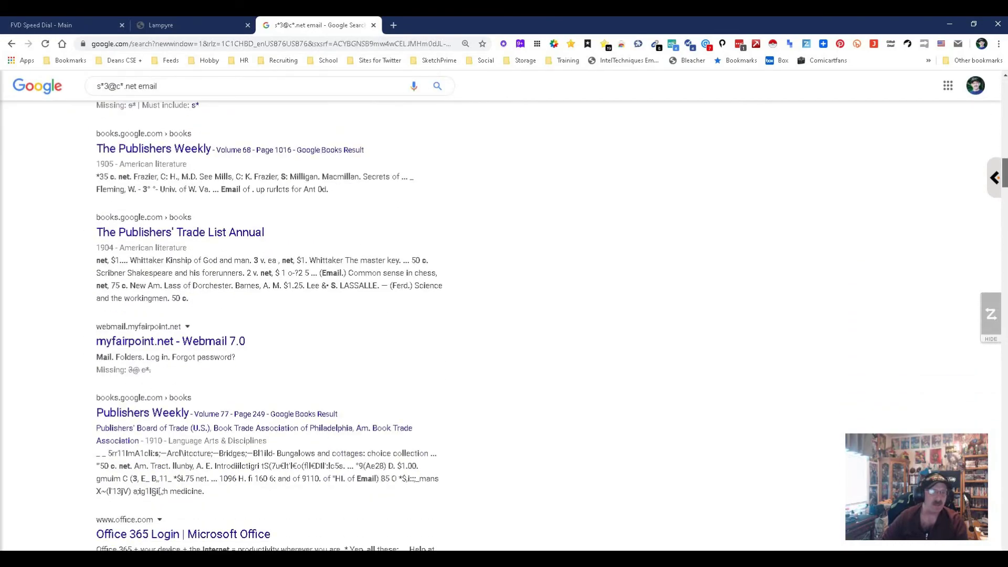
scroll(504, 315, "up", 20)
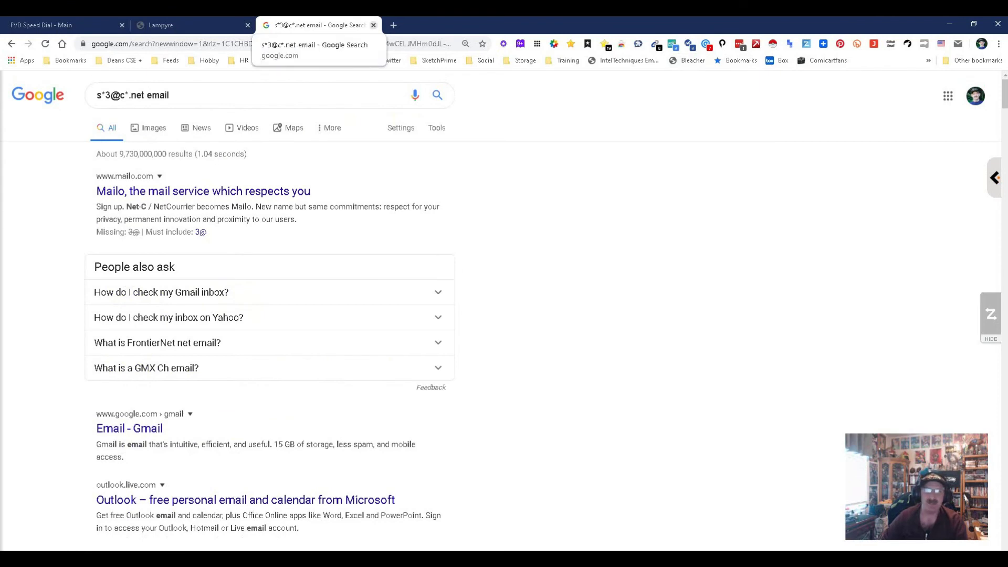
left_click(373, 25)
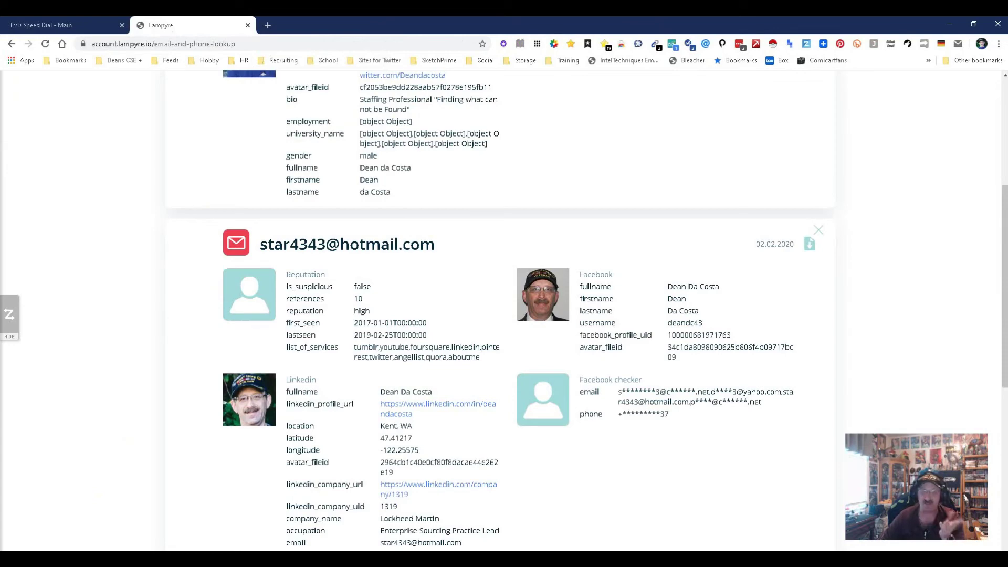
- Open the billing address form, then log out of the Lampyre account
scroll(504, 310, "up", 5)
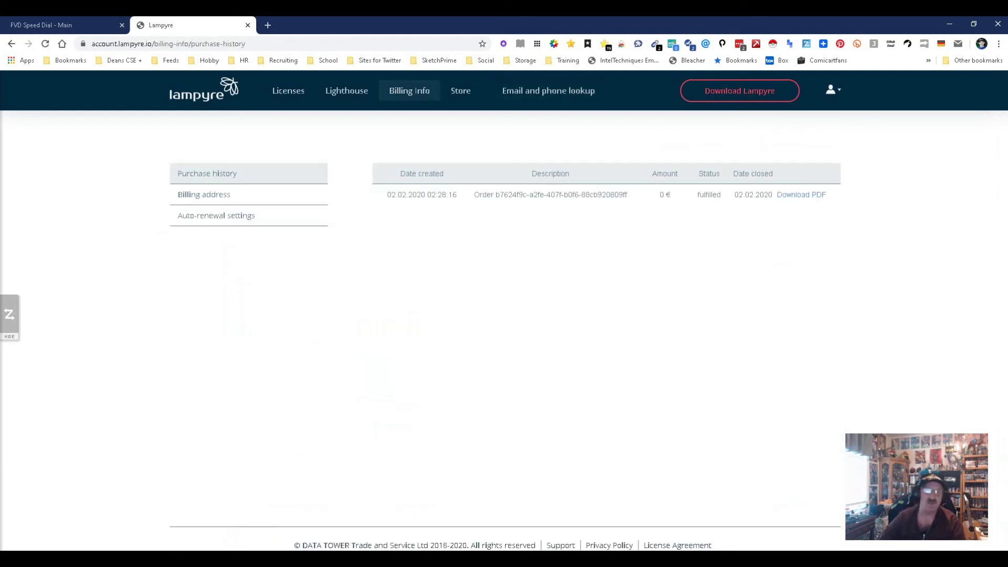
left_click(203, 194)
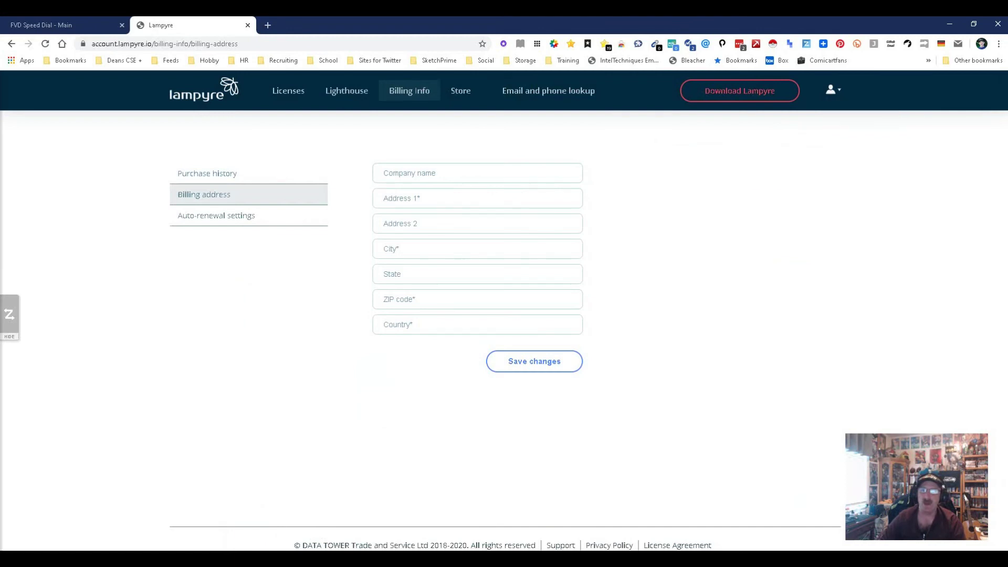
mouse_move(832, 89)
left_click(845, 122)
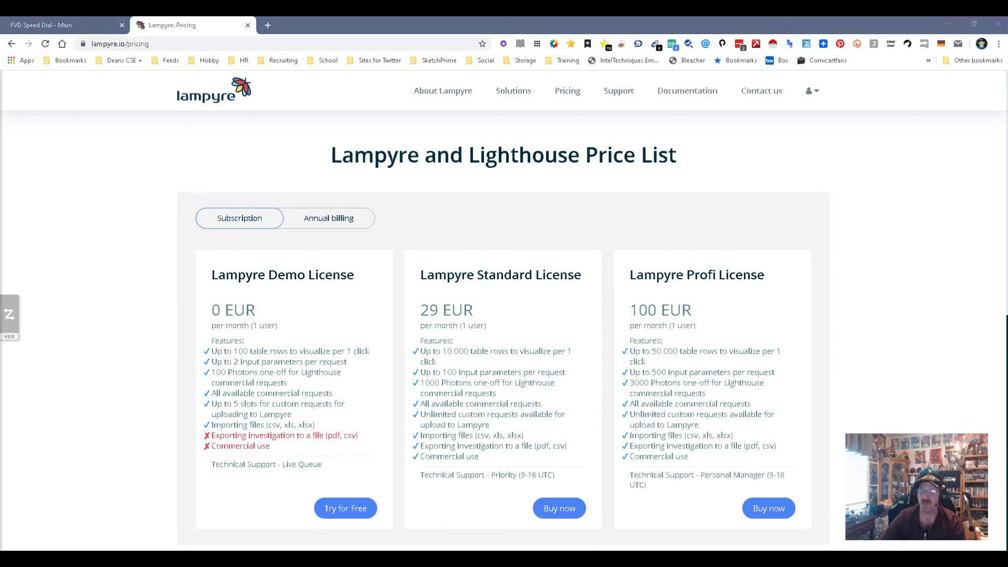
- Scroll down to the Lighthouse plans: 1000 at 29, 5000 at 119, 25000 at 300 EUR
scroll(502, 315, "down", 8)
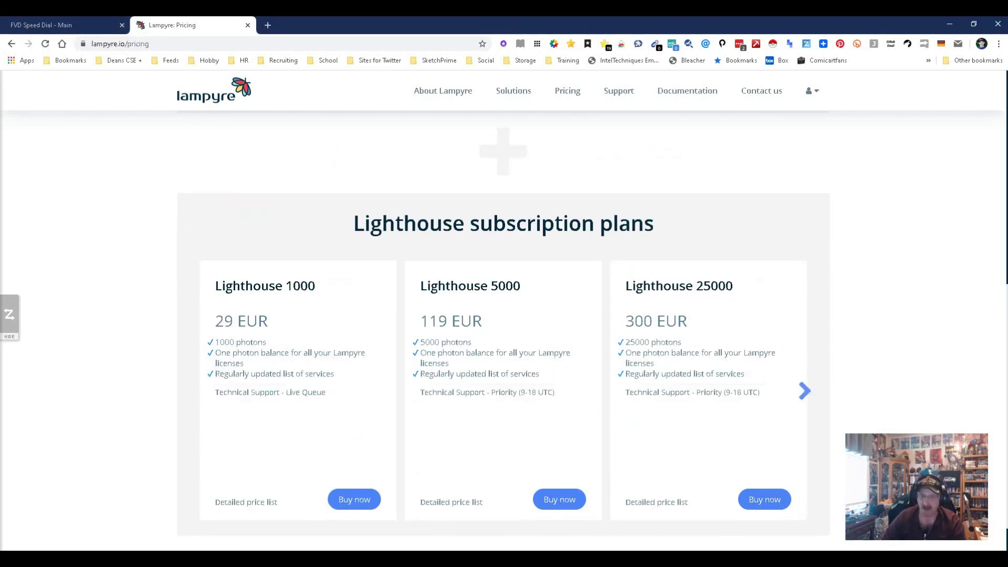